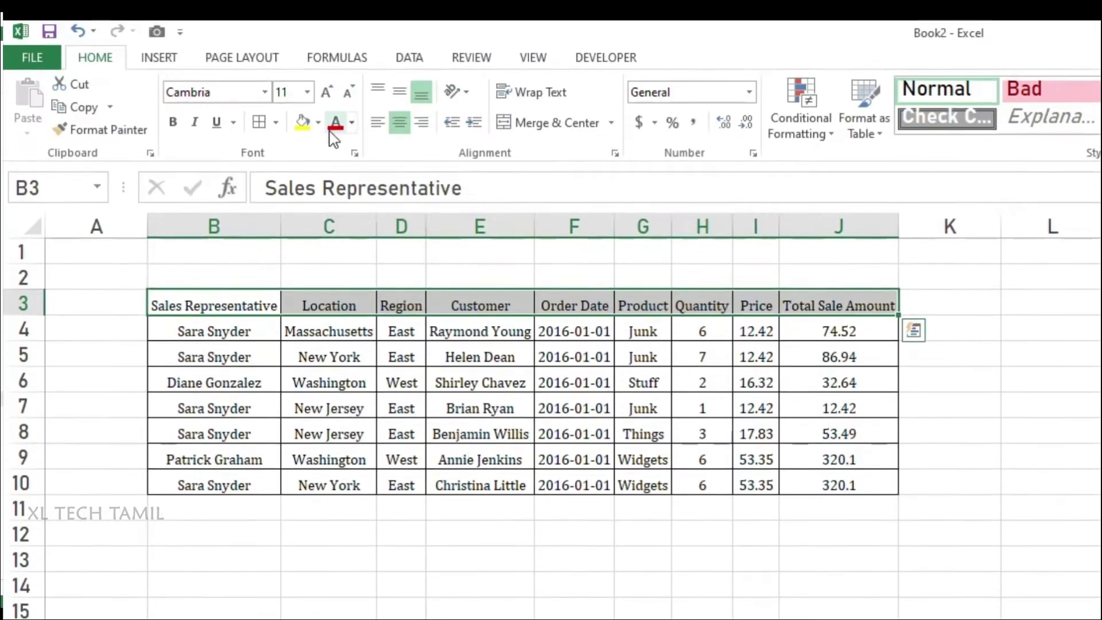
- Give the header row a dark fill with bold white text
click(318, 123)
click(385, 190)
click(352, 122)
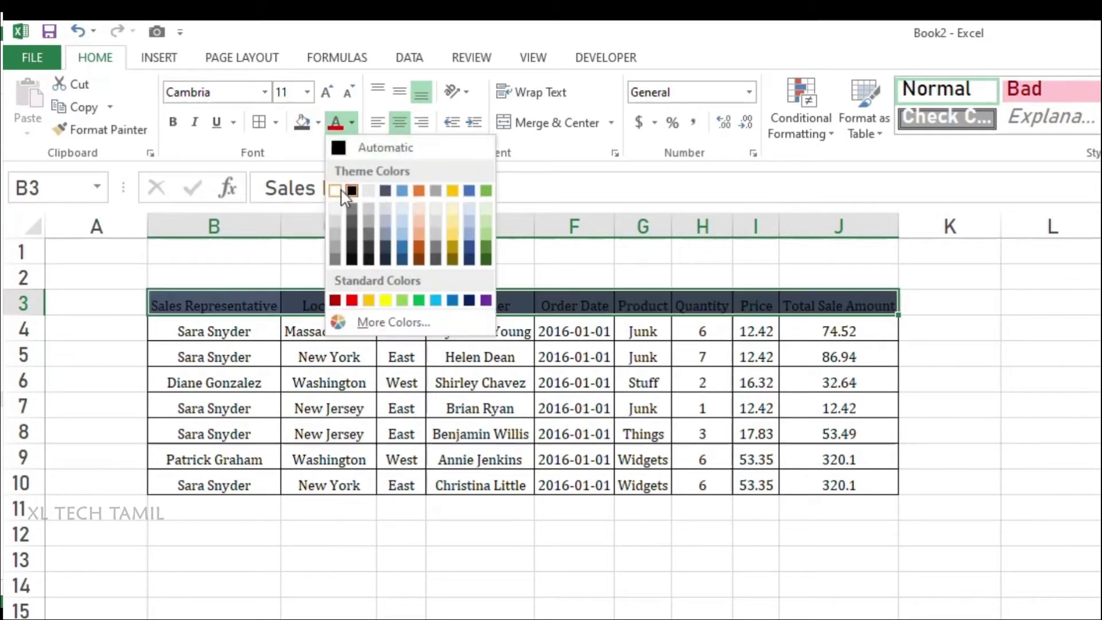
click(338, 190)
click(173, 122)
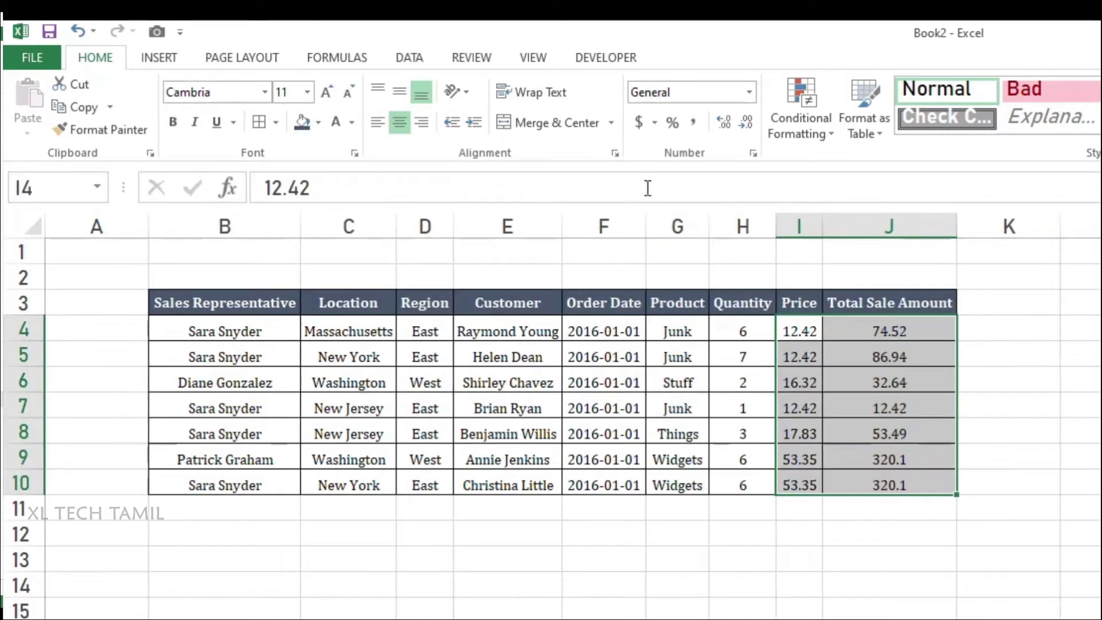
- Show prices and totals in Accounting dollar format and sum the Total Sale Amount column in J11
click(639, 122)
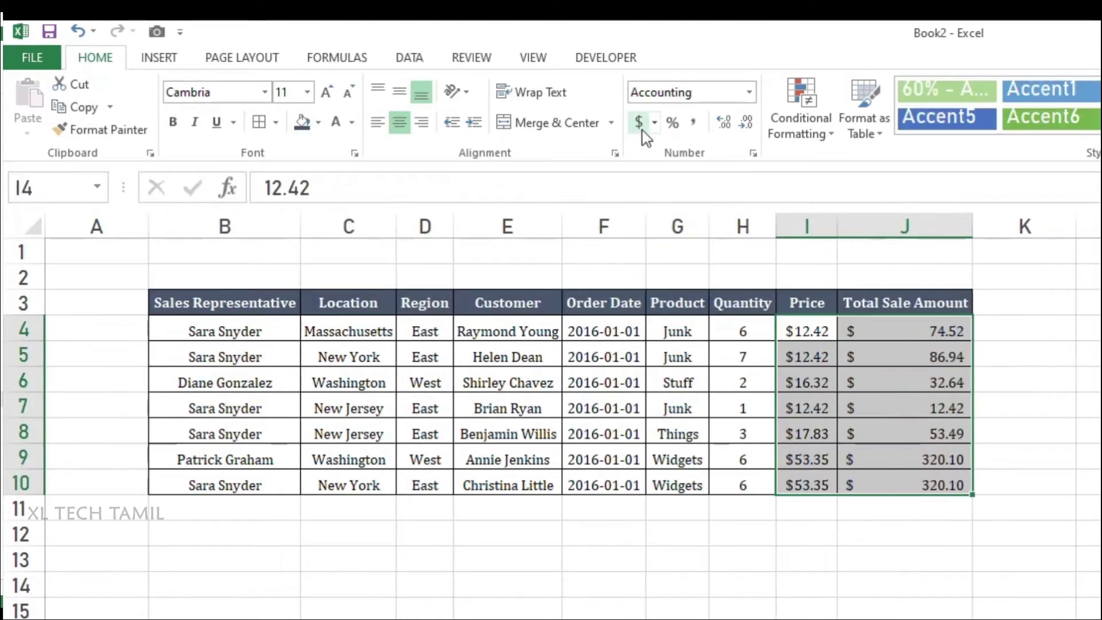
click(883, 503)
key(alt+equal)
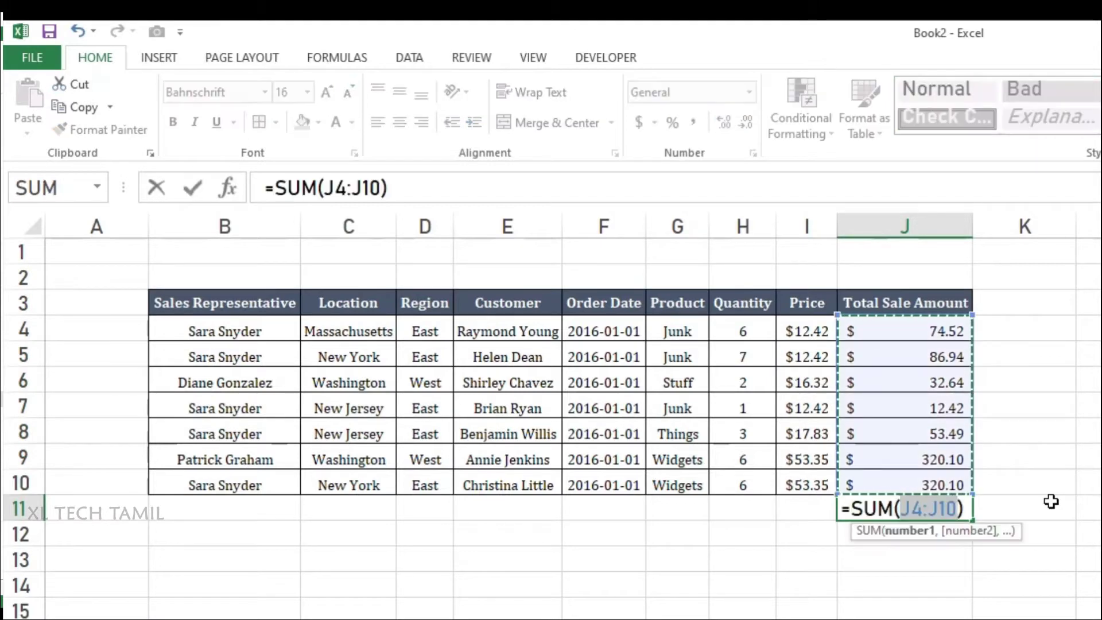
key(Return)
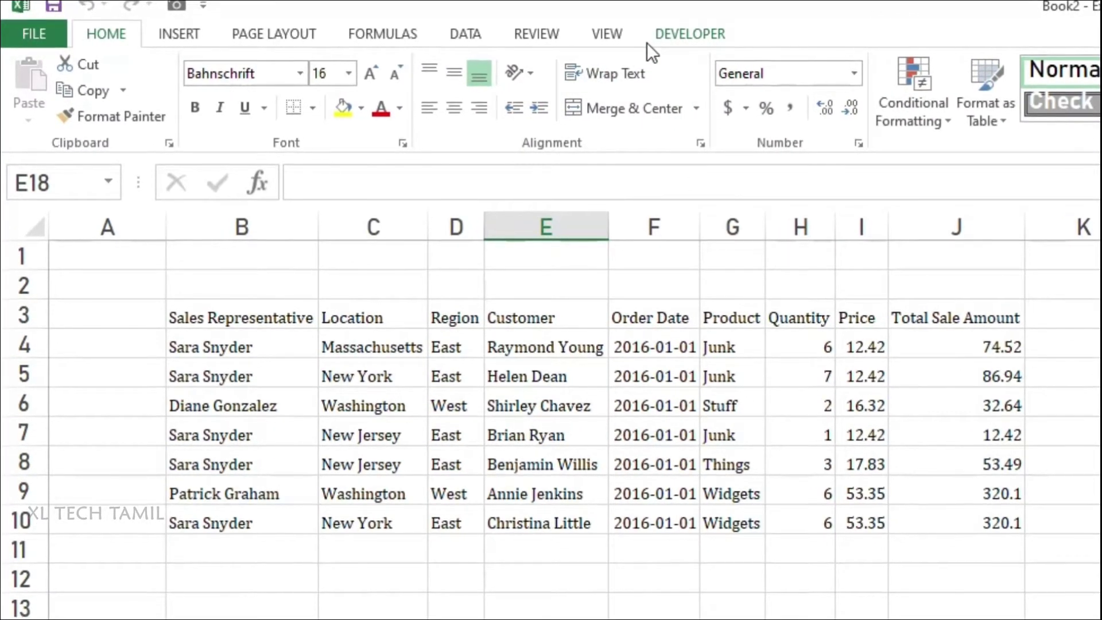
- Start recording a new macro from the Developer tools, bringing up the Record Macro dialog
click(680, 31)
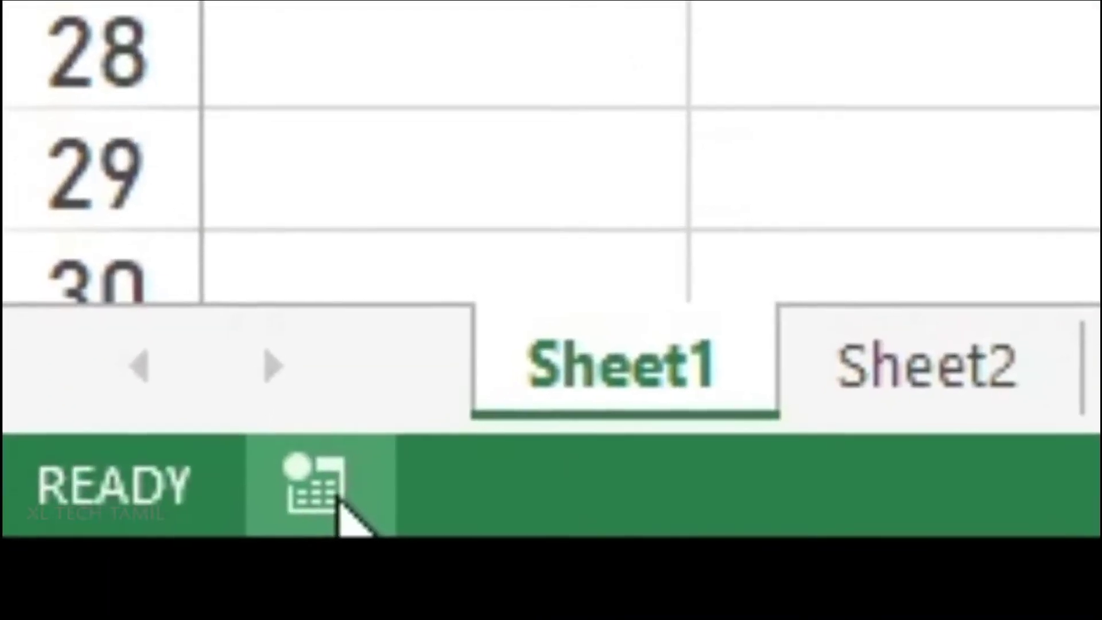
click(359, 497)
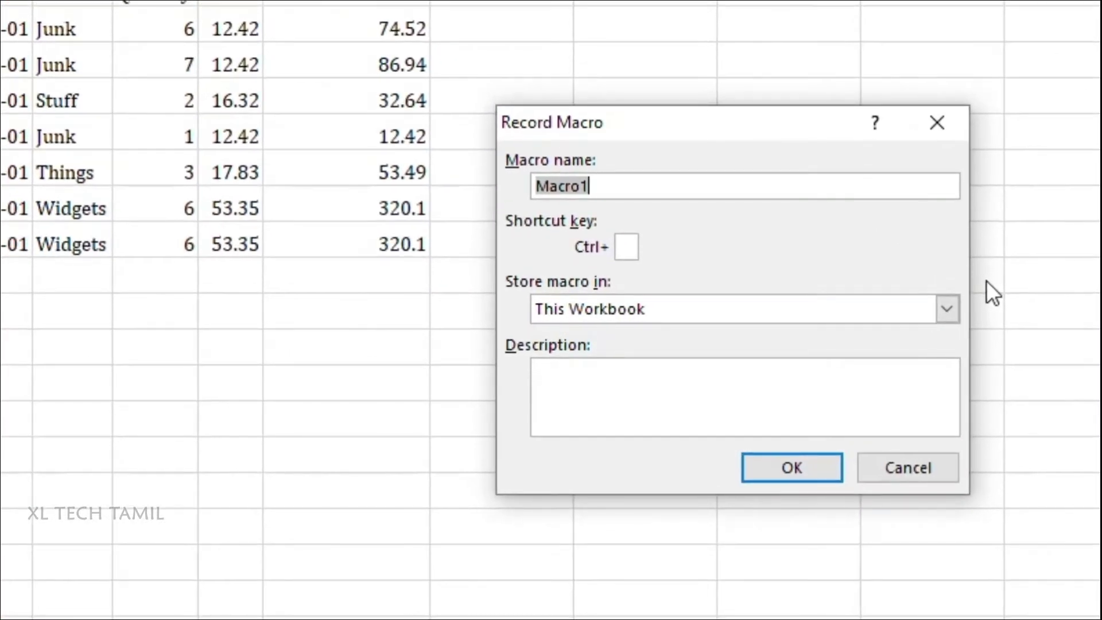
- Name the macro 'Formatting 1', then change it to 'Formatting_1' after the invalid-name warning
key(BackSpace)
text(F)
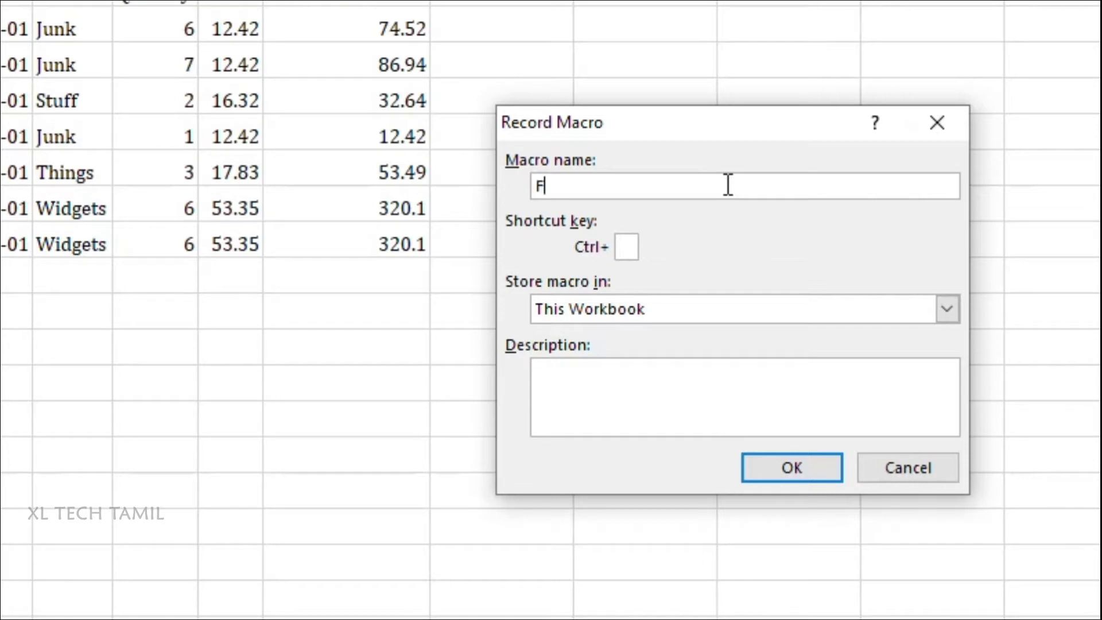
text(ormatting 1)
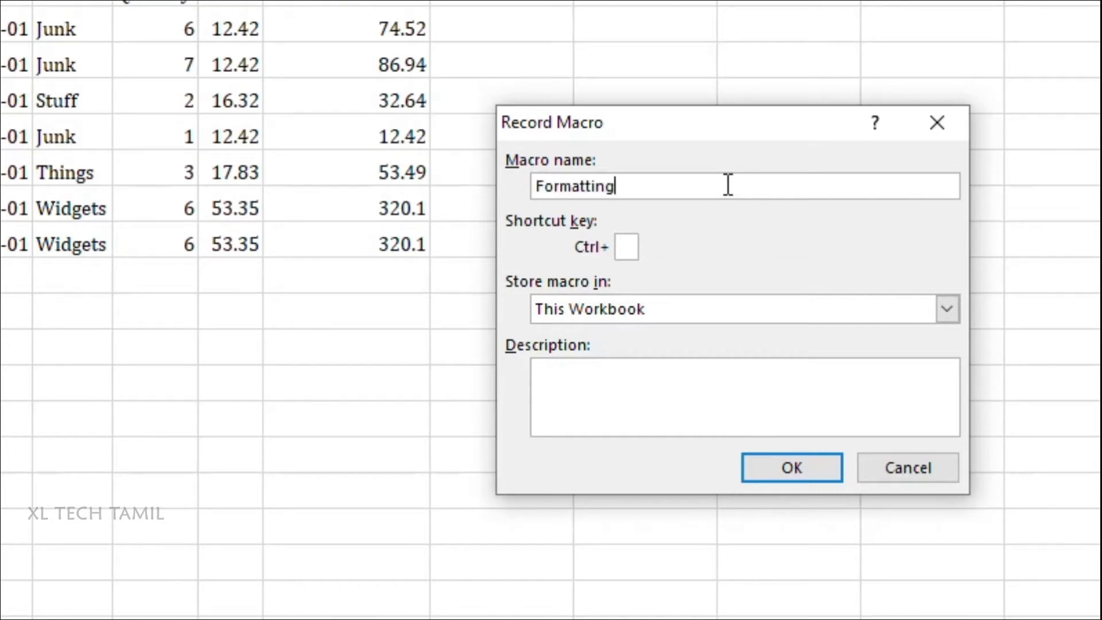
click(766, 475)
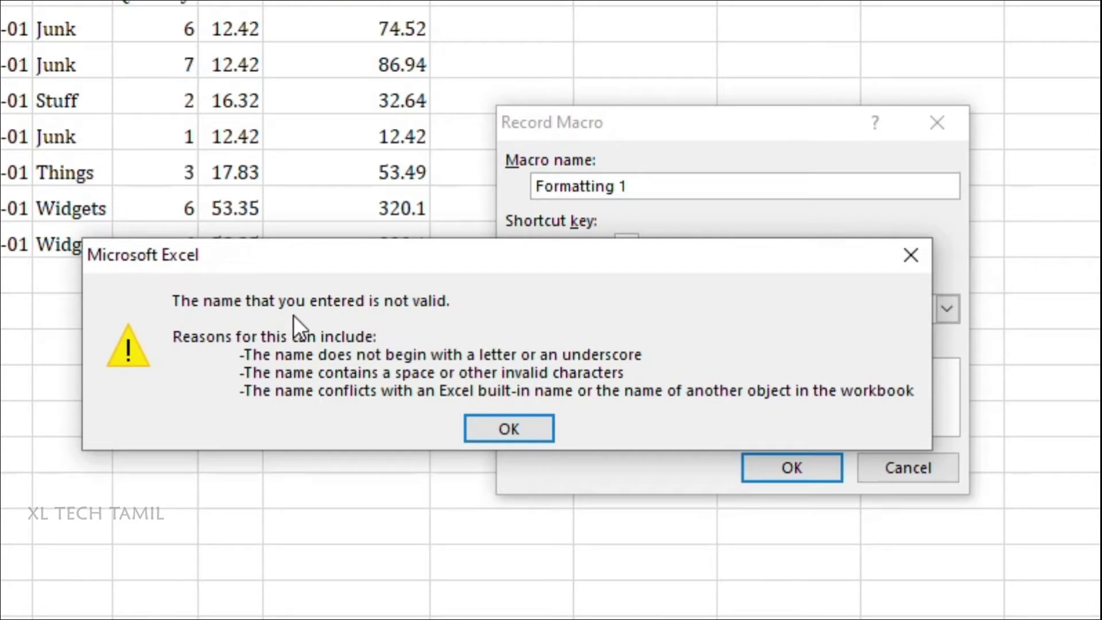
key(Return)
key(BackSpace)
text(_)
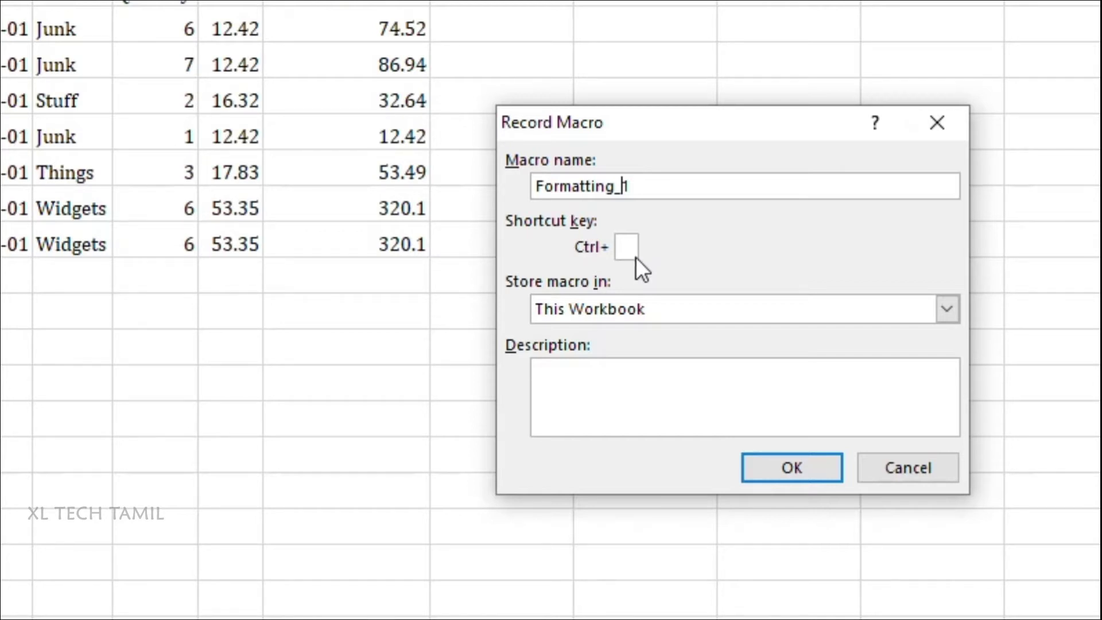
- Set shortcut Ctrl+Shift+A, store in This Workbook, describe as 'Sale Data formatting Macro', and begin recording
click(621, 246)
key(shift+a)
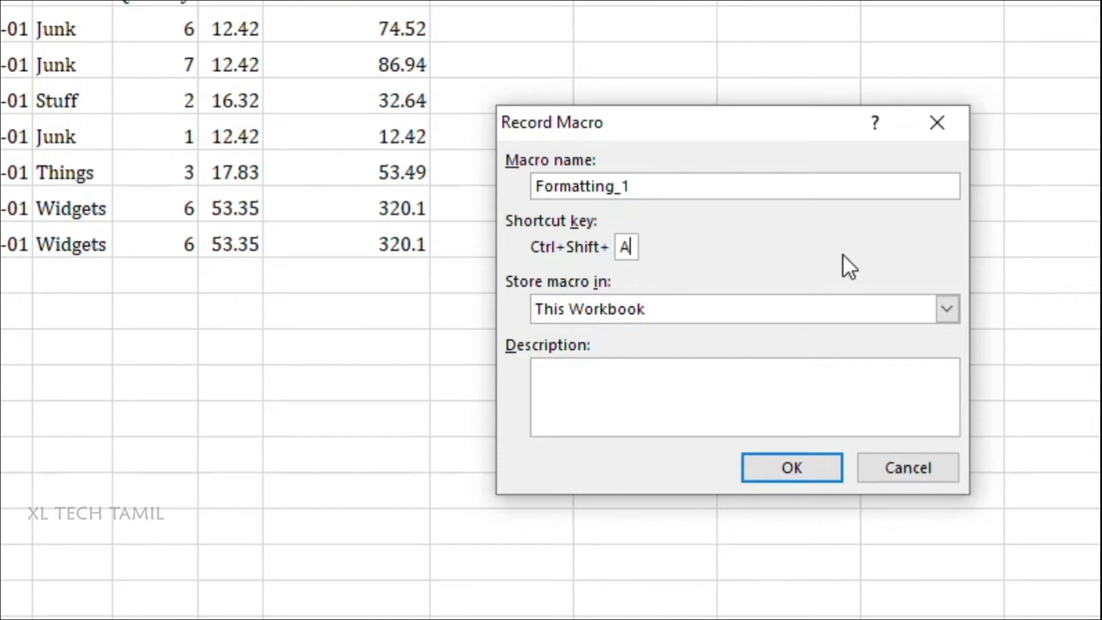
click(794, 312)
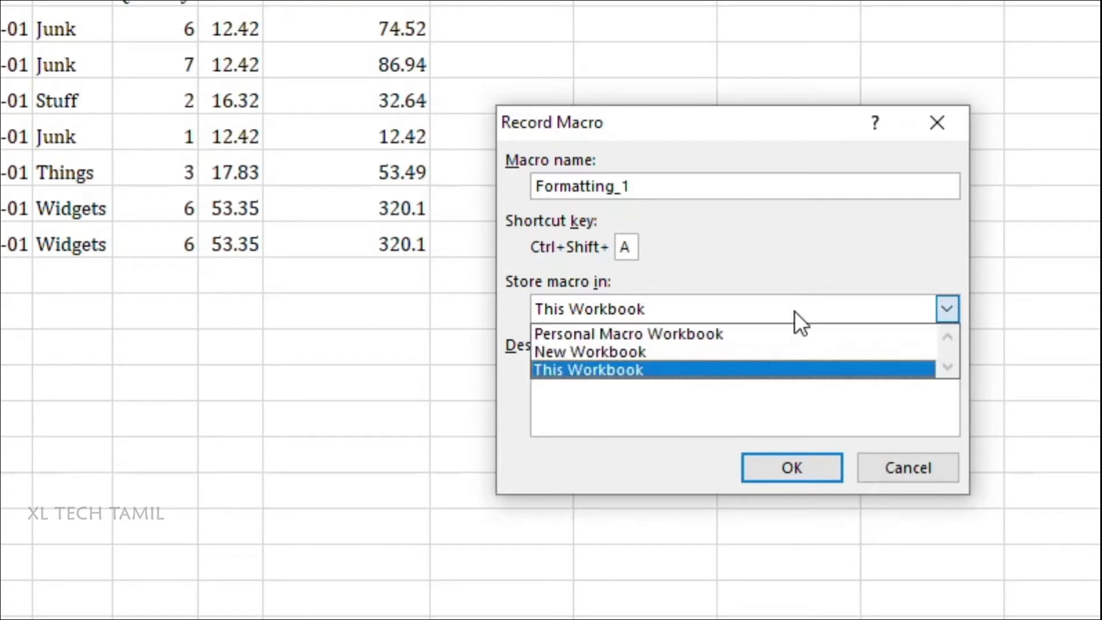
click(768, 368)
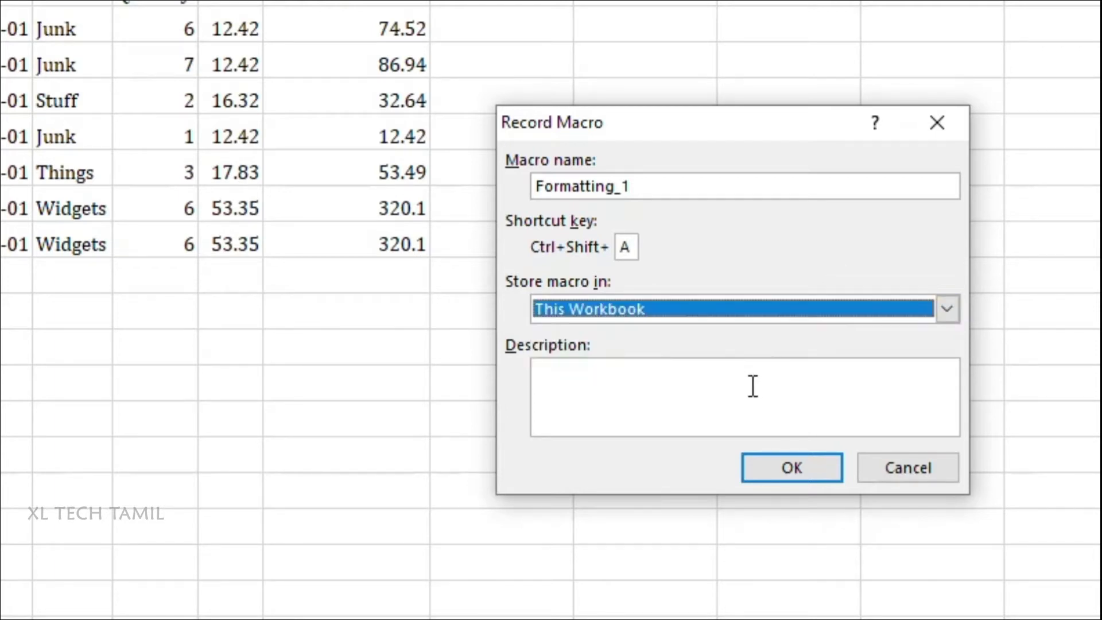
click(753, 387)
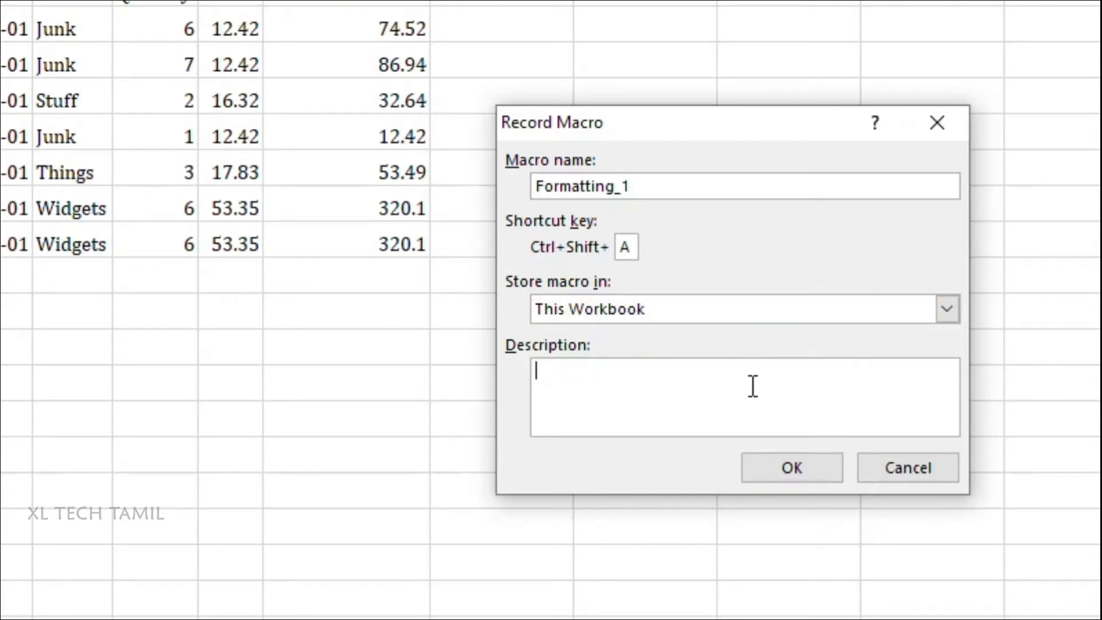
text(Sale Data fro)
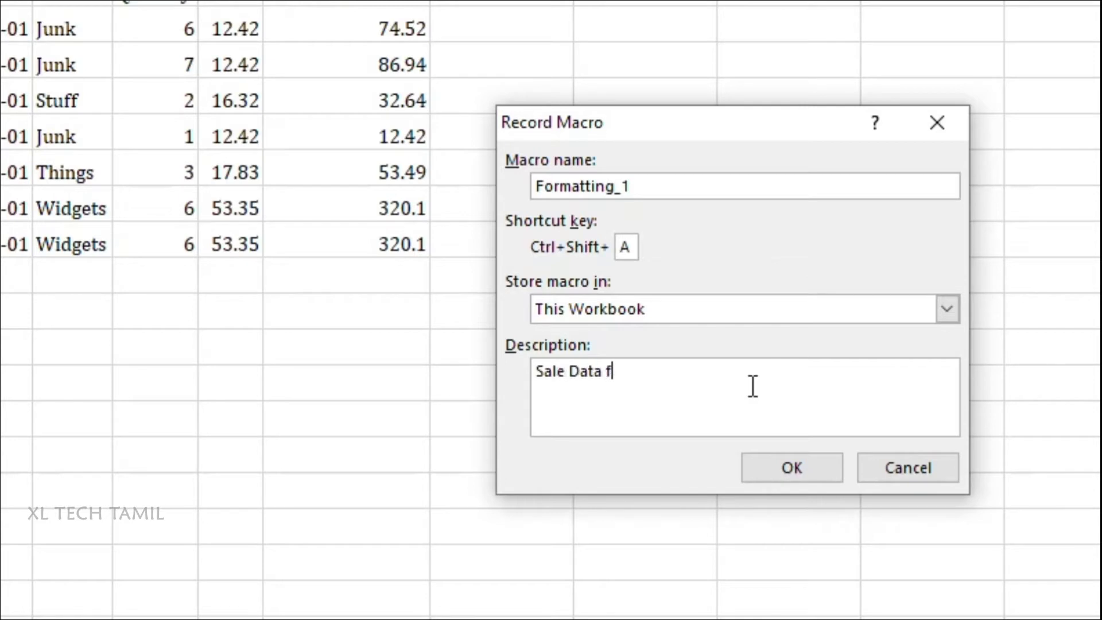
text(matting Macro)
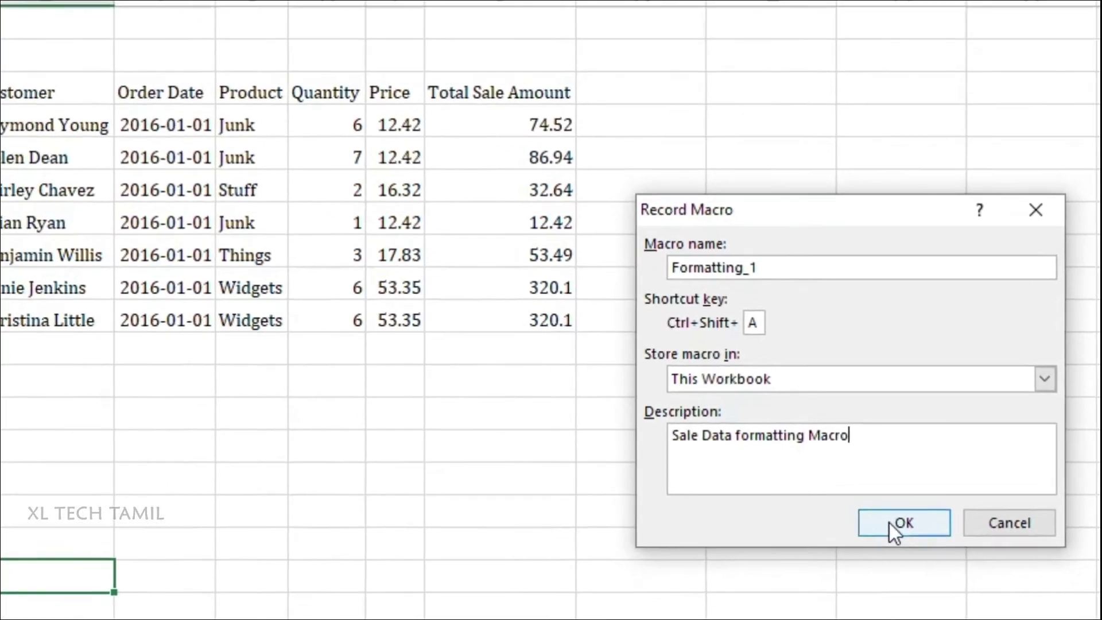
click(889, 522)
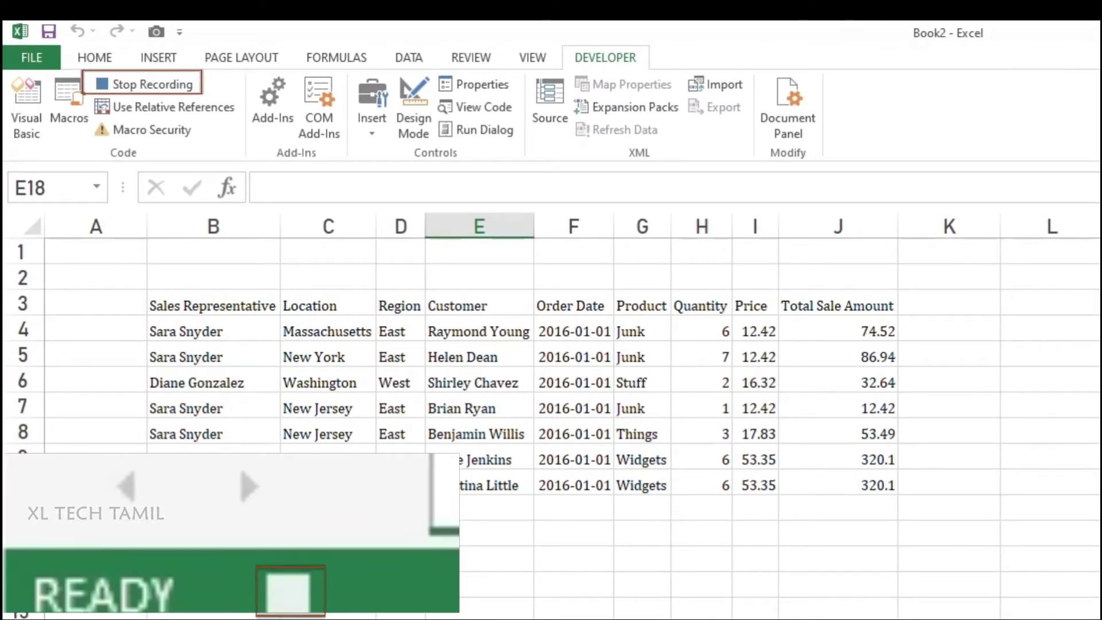
- Put all borders on table B3:J10 and centre its text
drag(217, 305, 878, 485)
click(95, 58)
click(276, 123)
click(291, 288)
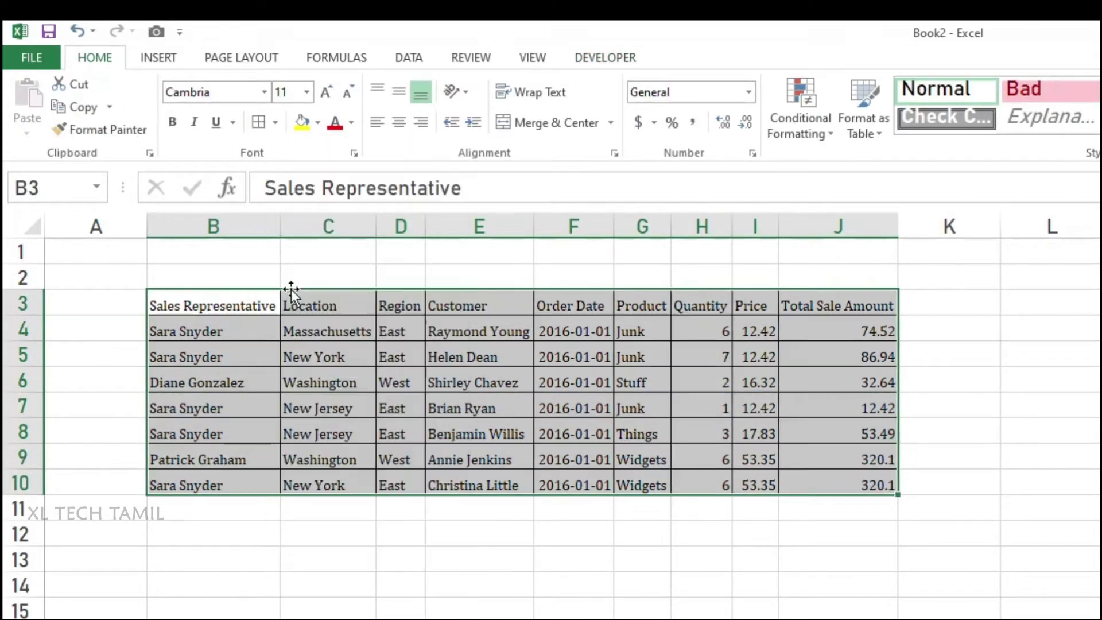
click(399, 123)
- Give the header row a dark blue-gray fill with bold white text
click(317, 122)
click(354, 164)
click(351, 122)
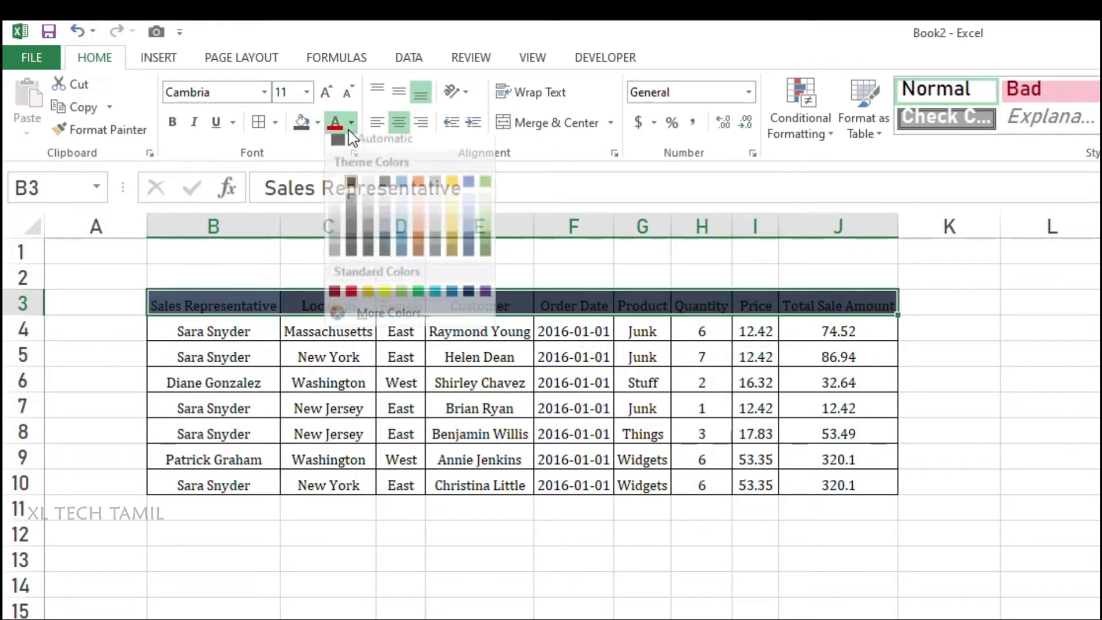
click(334, 191)
click(173, 123)
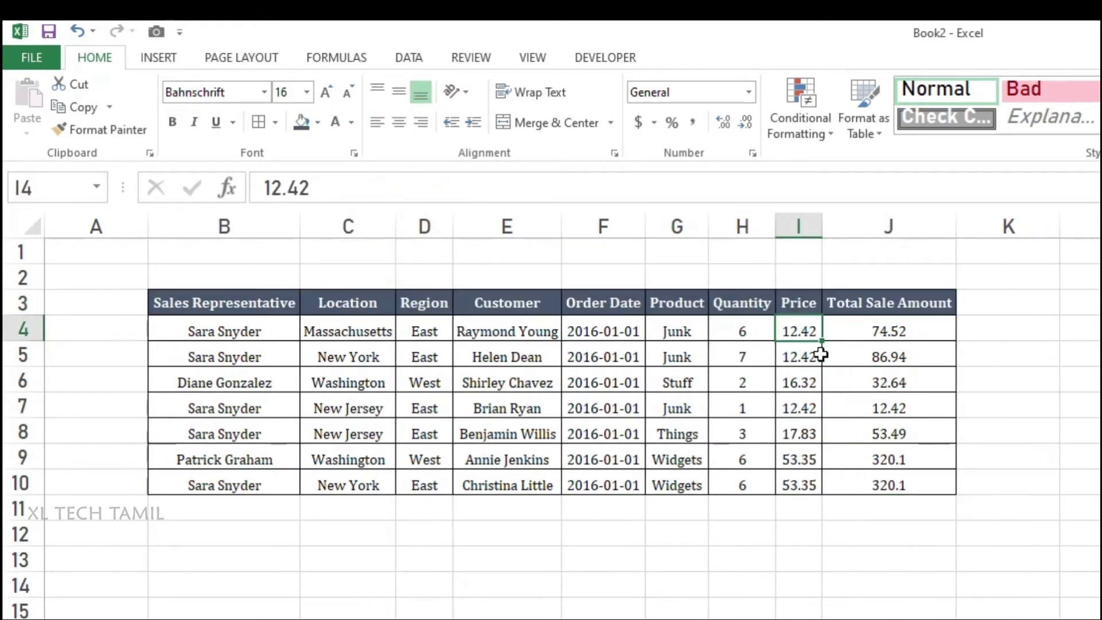
- Format the Price and Total Sale Amount figures as dollars and sum J4:J10 in J11
drag(799, 331, 869, 479)
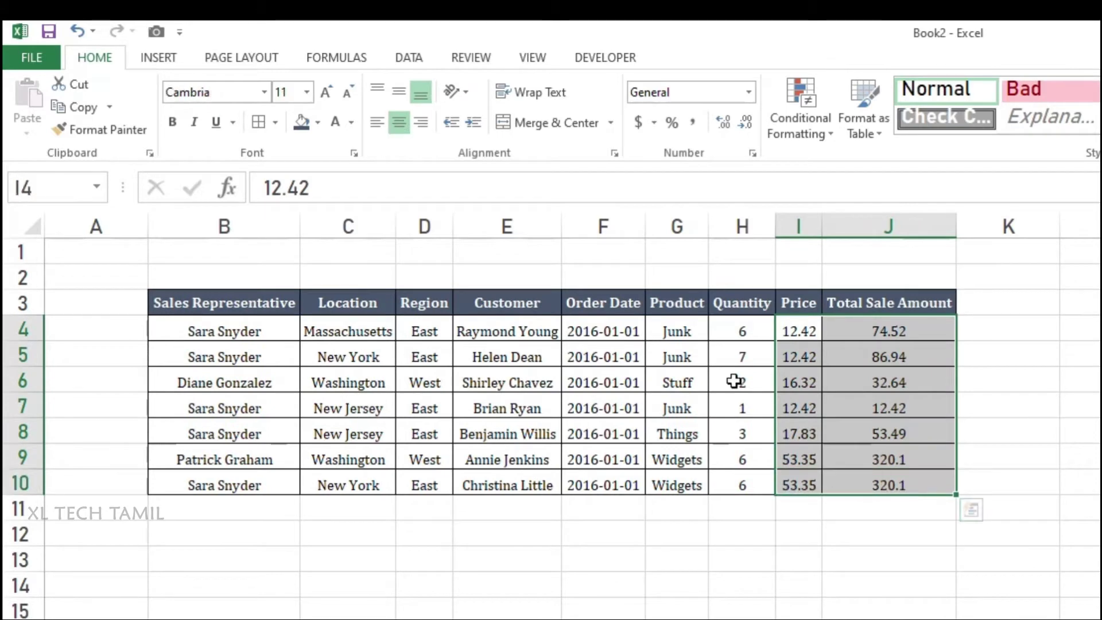
click(638, 123)
click(904, 508)
key(alt+equal)
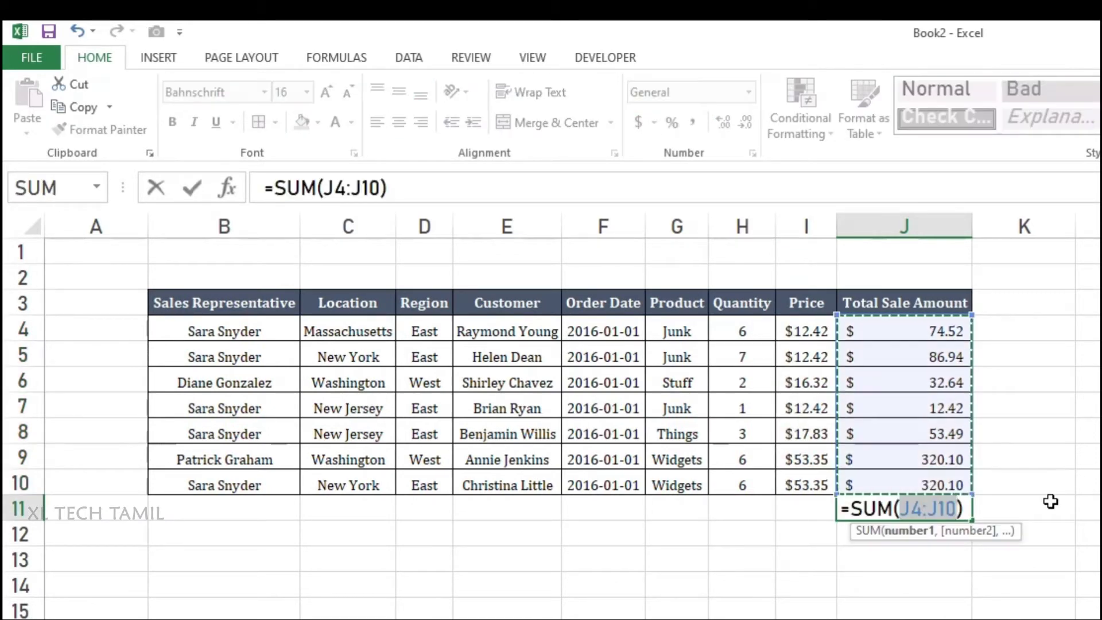
key(Return)
- Give the $900.21 total in J11 a top and double bottom border
click(917, 509)
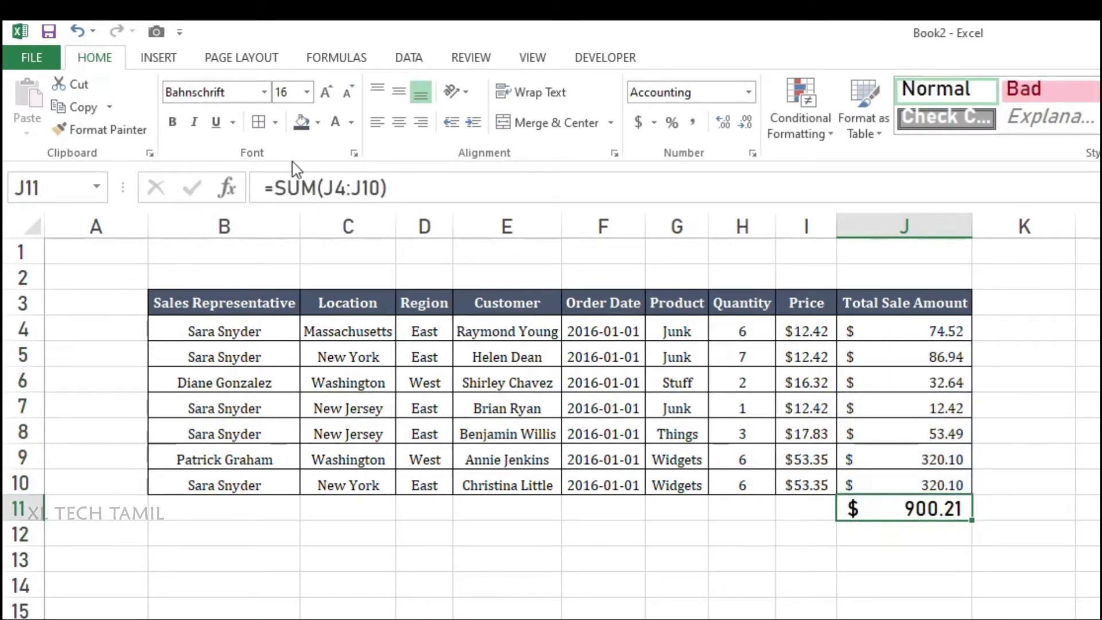
click(276, 122)
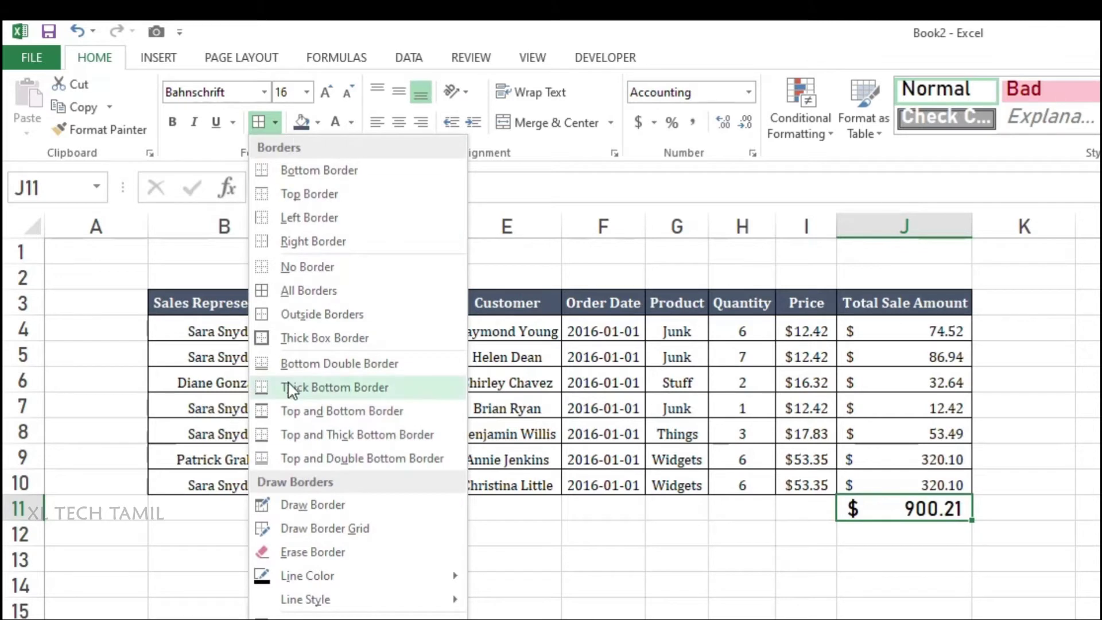
click(401, 459)
click(925, 591)
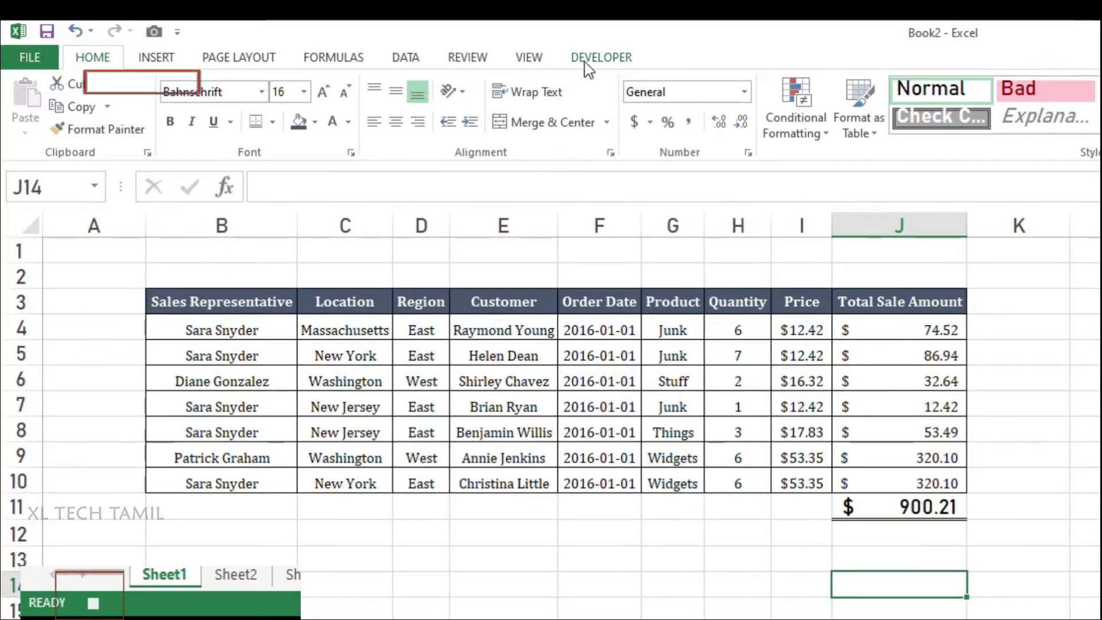
- Stop recording the macro, then run it on Sheet2's table with its shortcut key
click(605, 62)
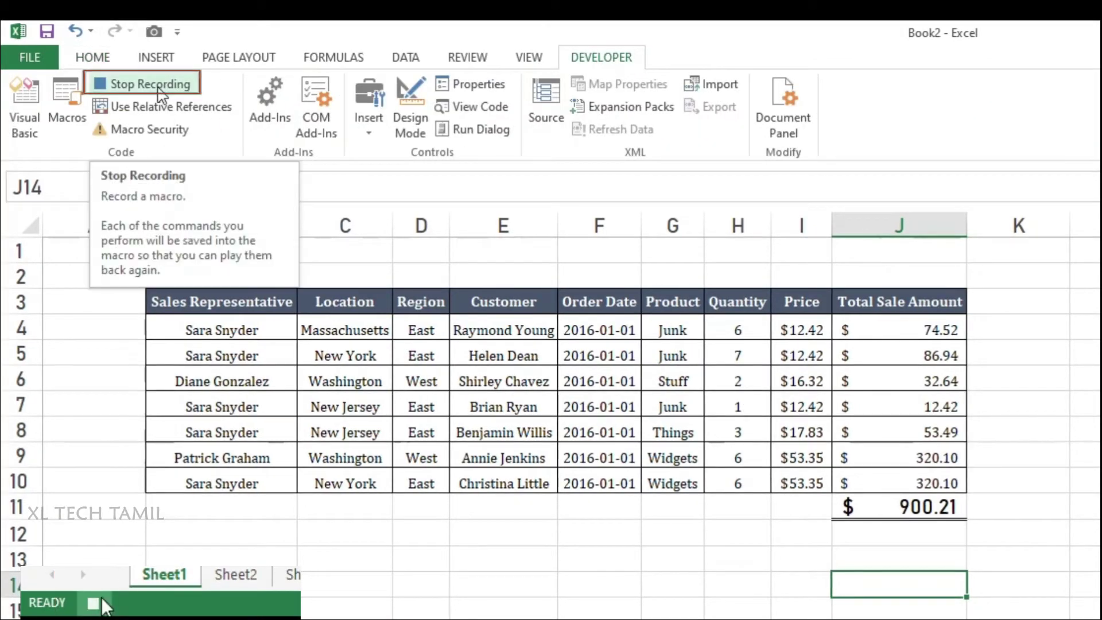
click(132, 83)
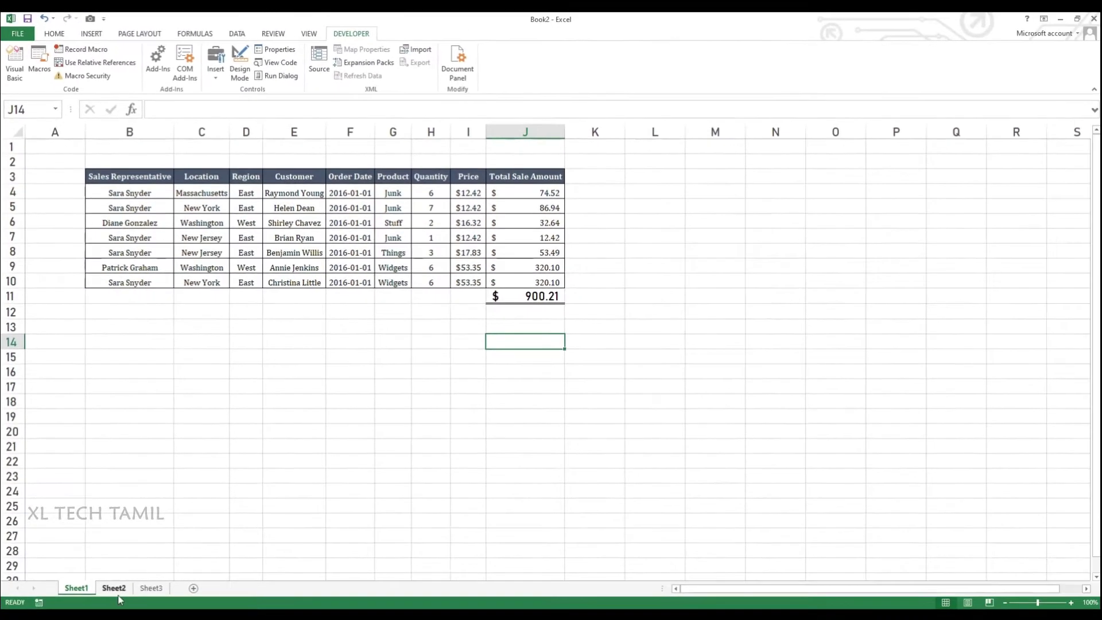
click(114, 588)
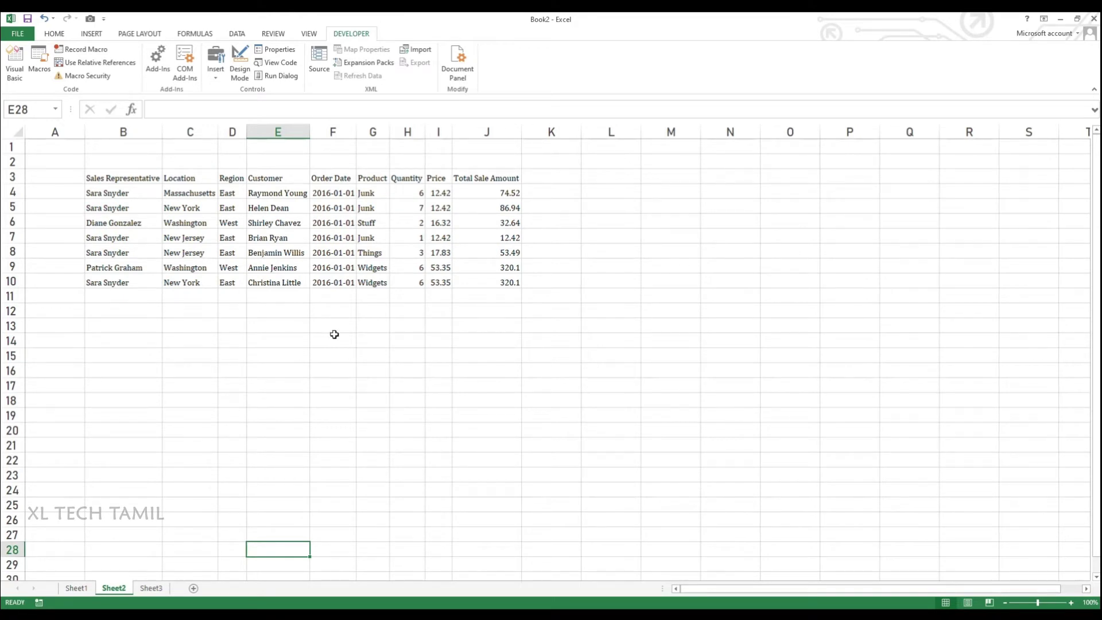
key(ctrl+shift+m)
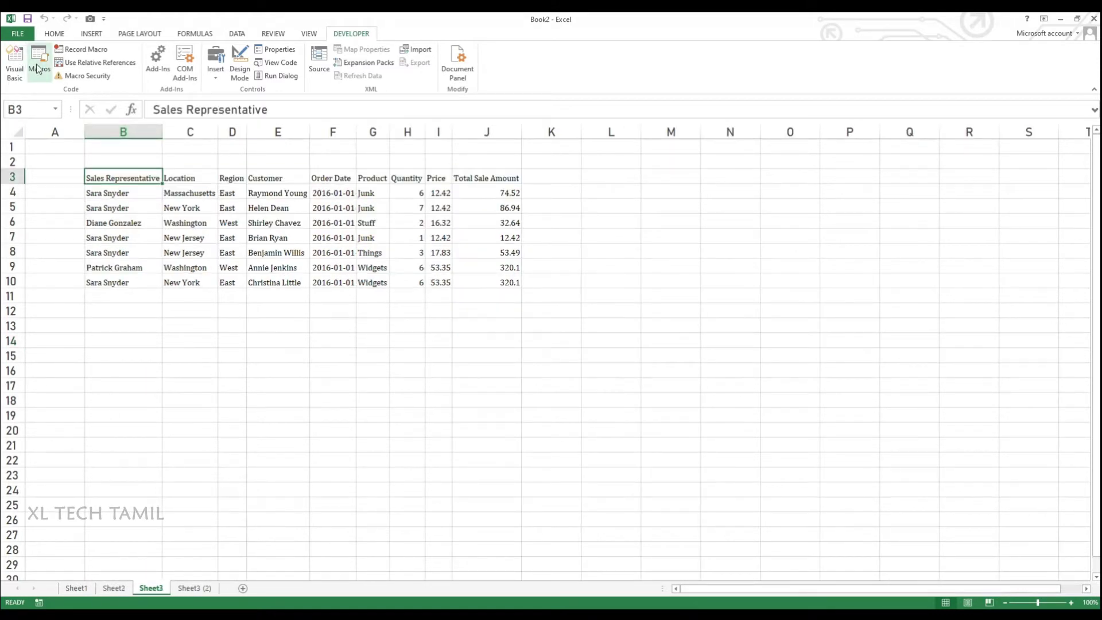
- Run Formatting_1 from the Macros list to style Sheet3's table
click(37, 66)
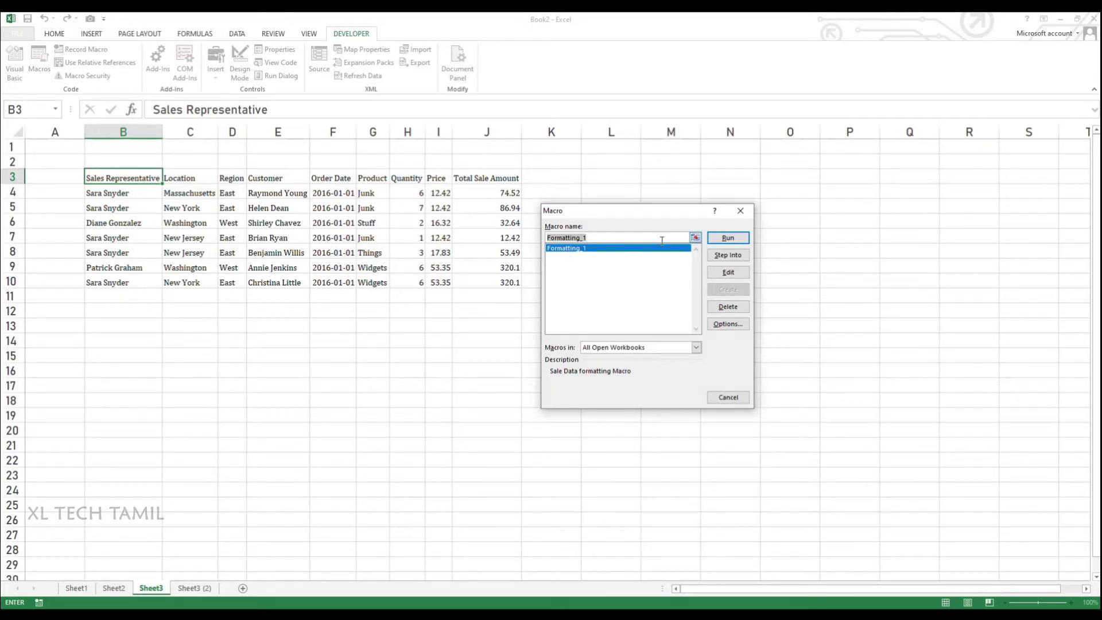
click(728, 237)
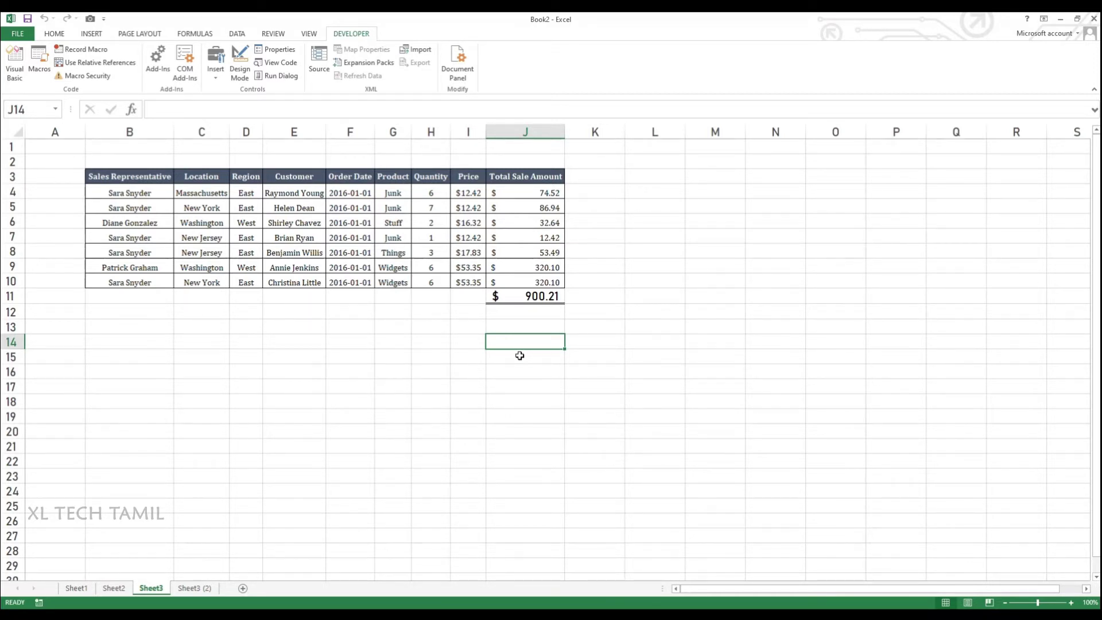
click(201, 588)
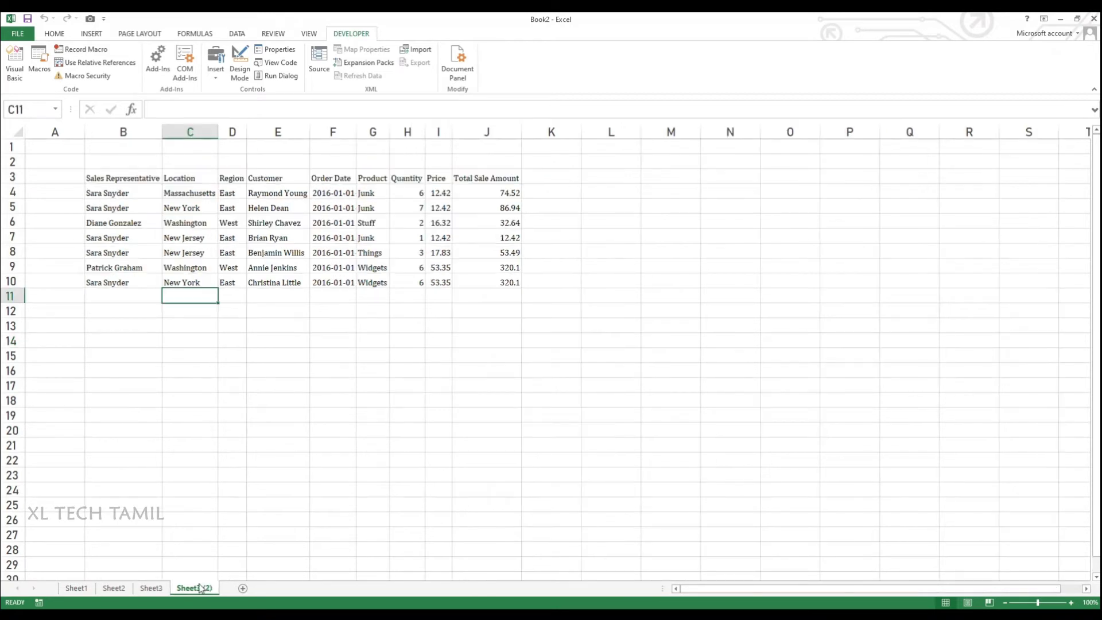
- Copy row 10's order into row 11, then run Formatting_1 on the sheet
drag(131, 282, 487, 283)
key(ctrl+c)
click(114, 293)
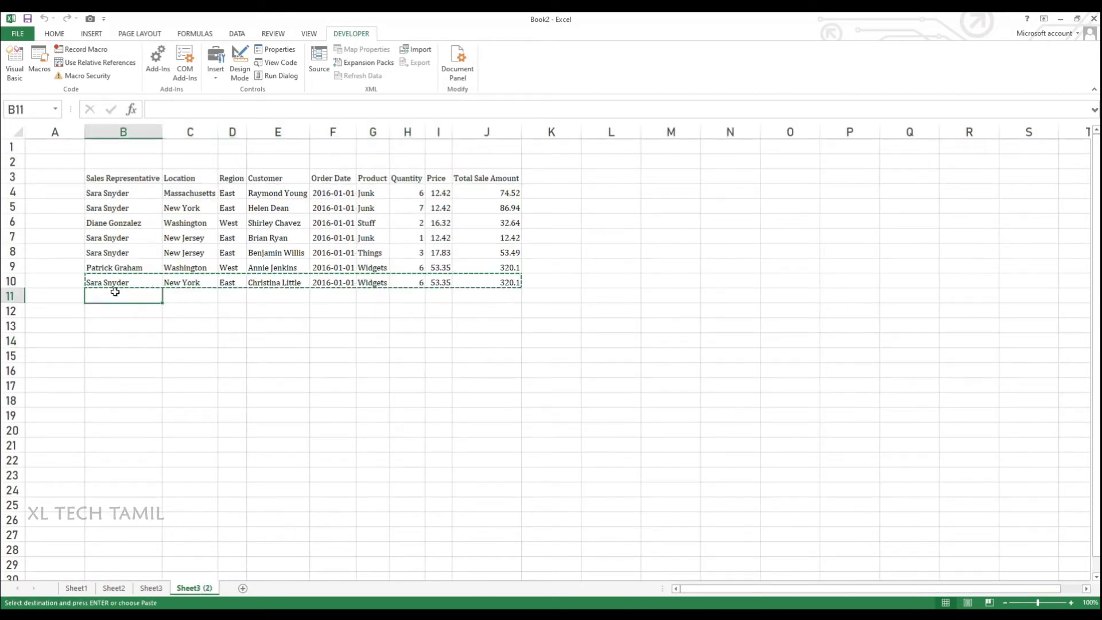
key(Return)
key(alt+F8)
click(728, 237)
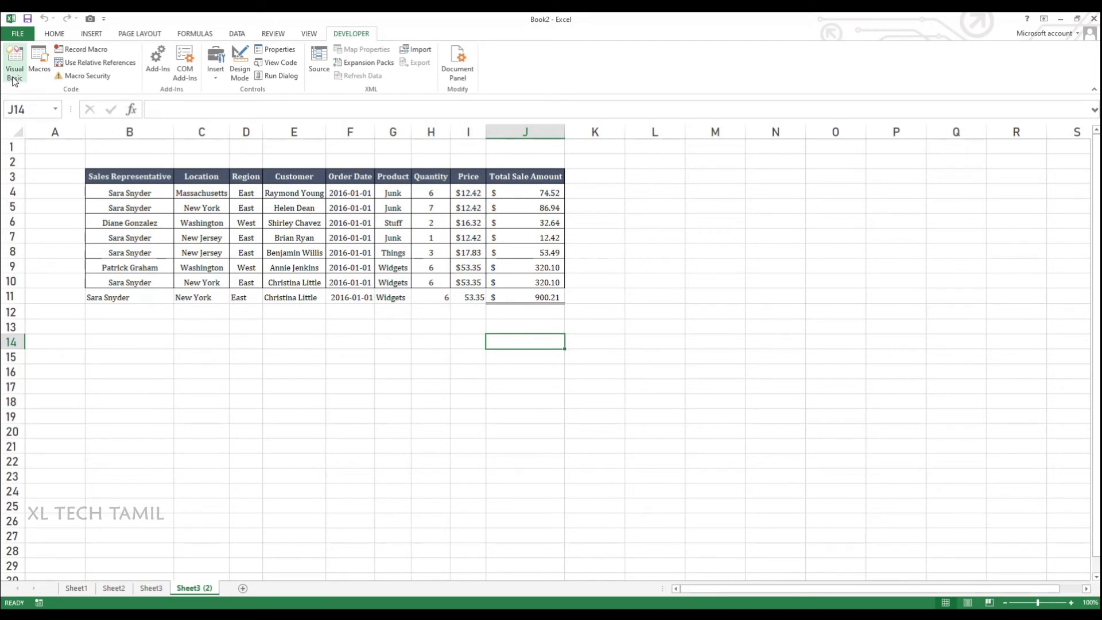
click(14, 79)
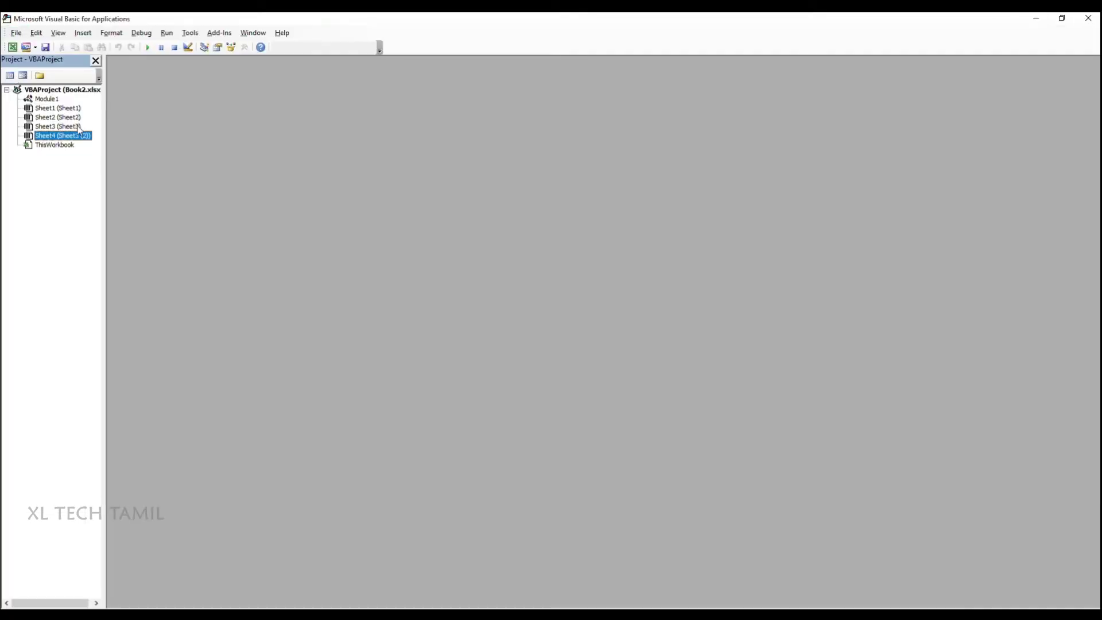
double_click(50, 100)
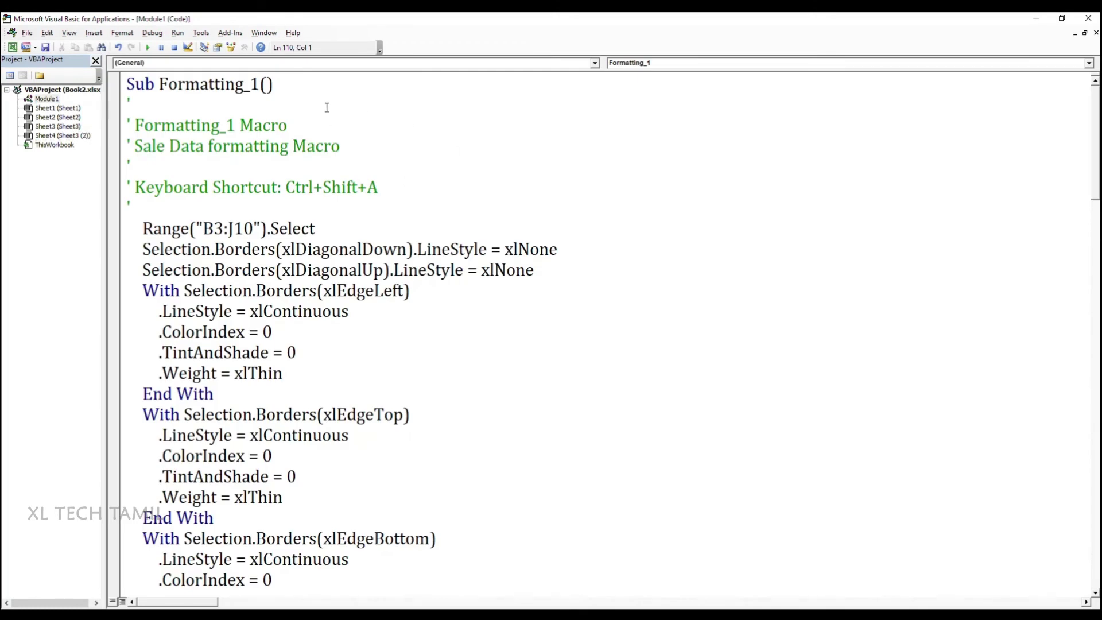
scroll(404, 256, down, 20)
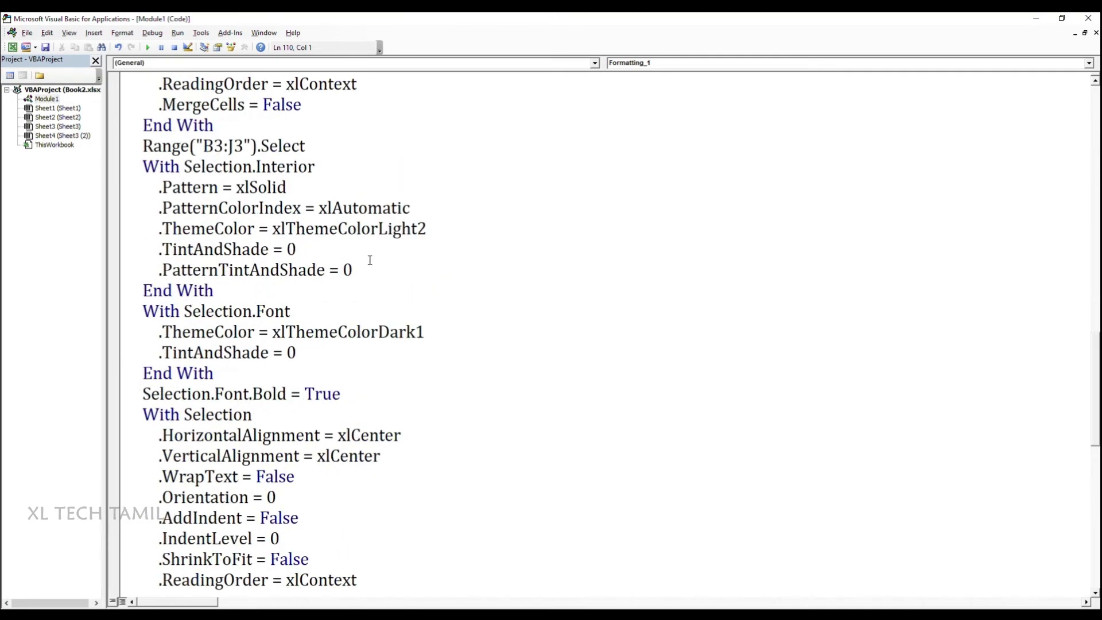
scroll(370, 261, up, 20)
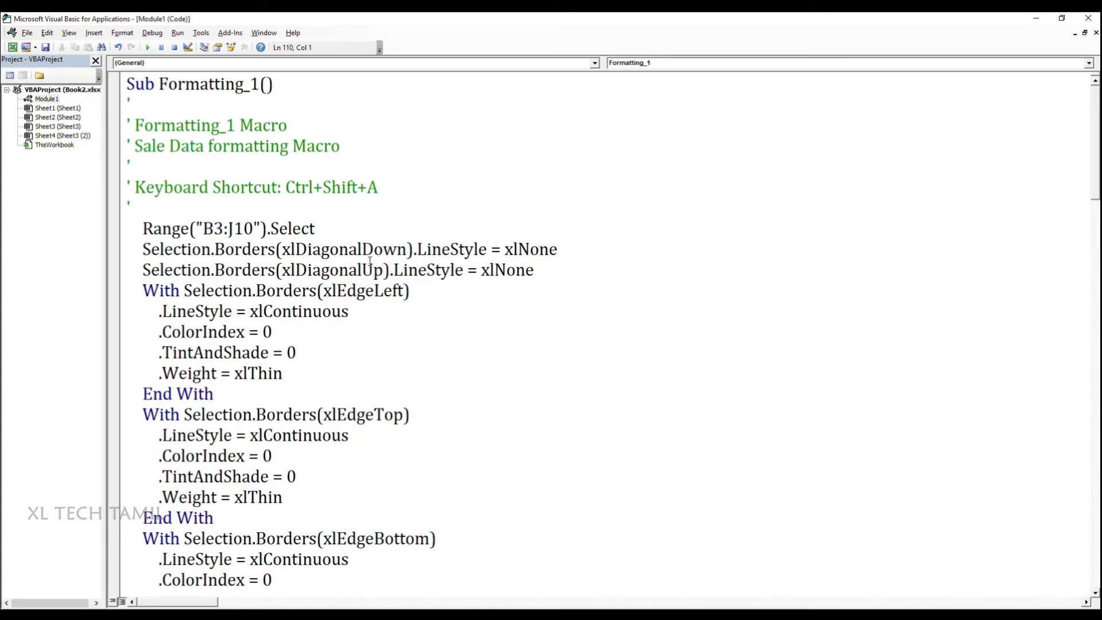
key(alt+F11)
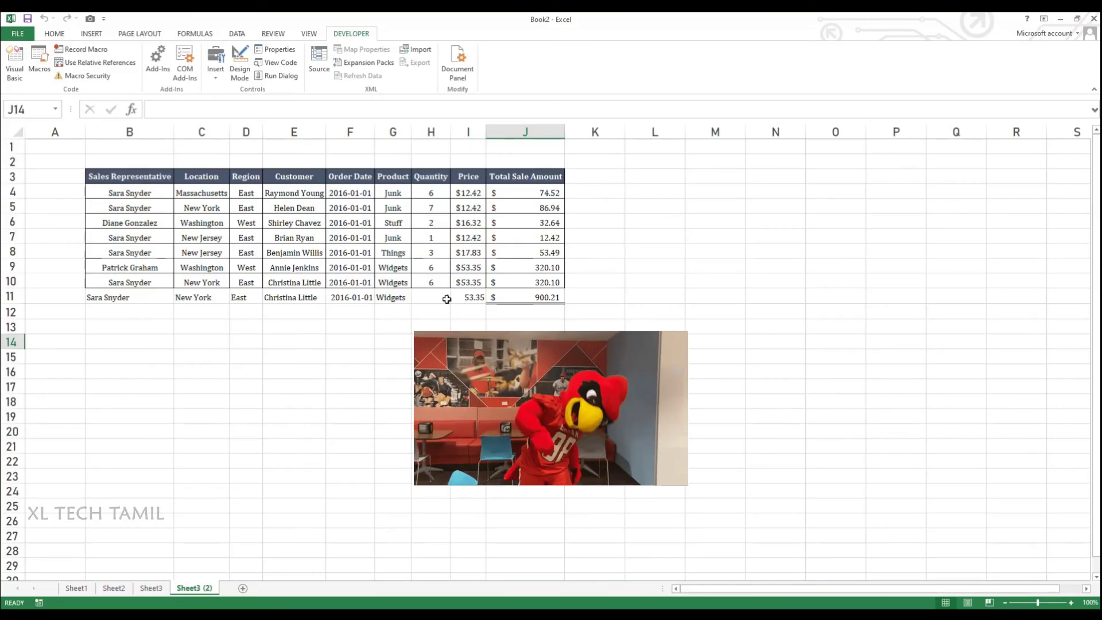